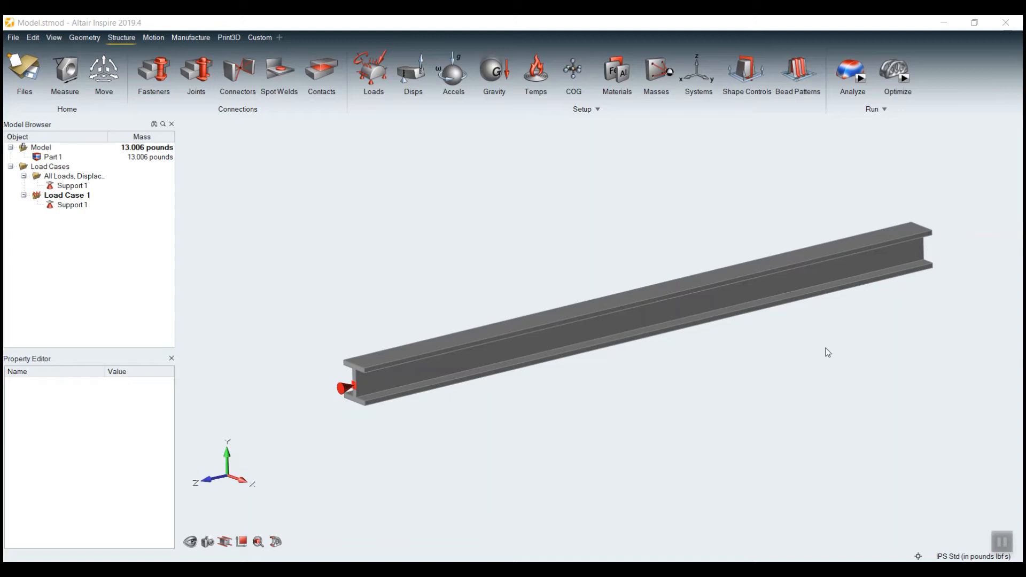
Open the OptiStruct analysis setup for the I-beam and request normal modes with 10 modes
scroll(581, 379, "up", 3)
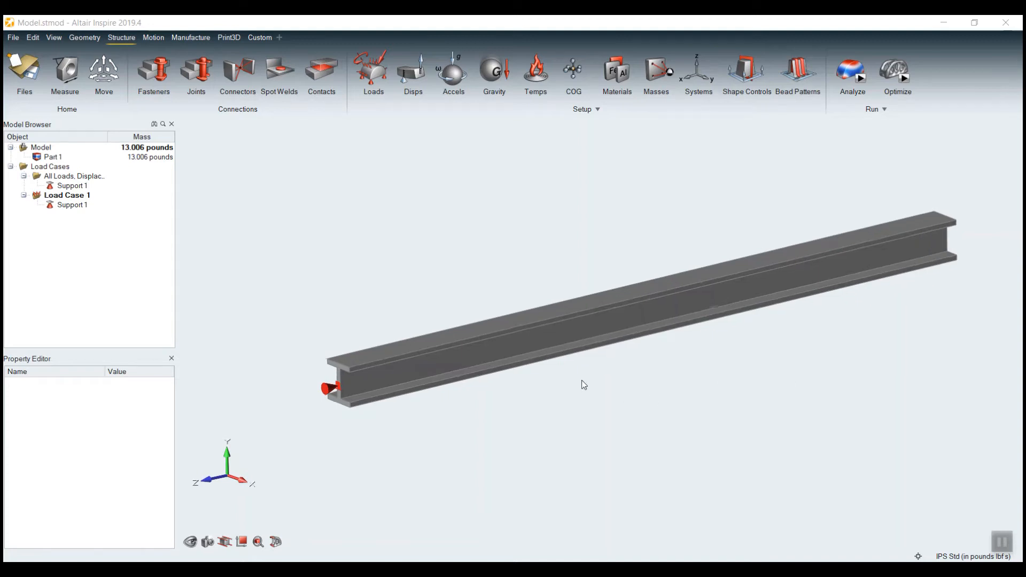
middle_click_drag(590, 384, 544, 395)
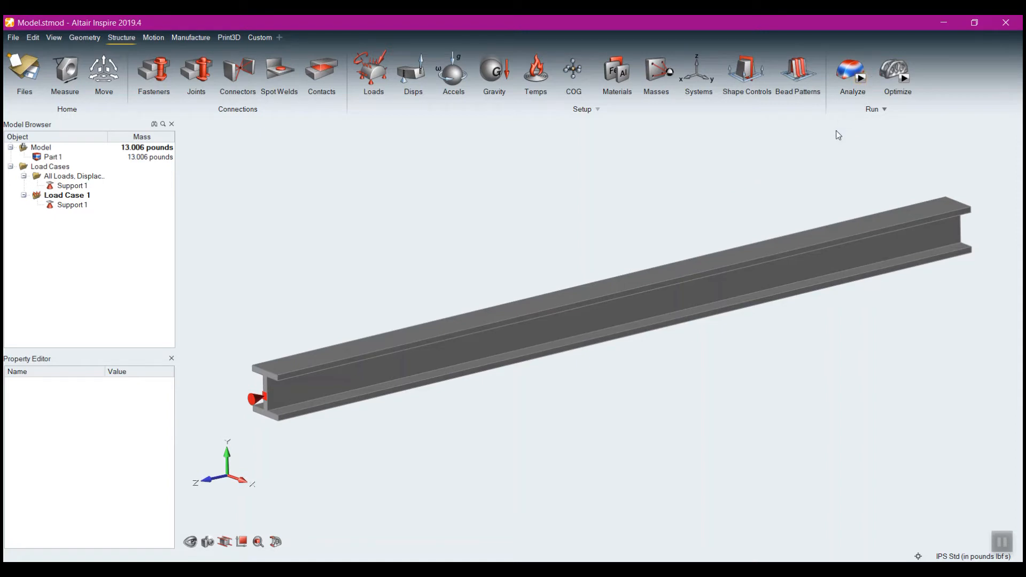
left_click(861, 79)
left_click(856, 172)
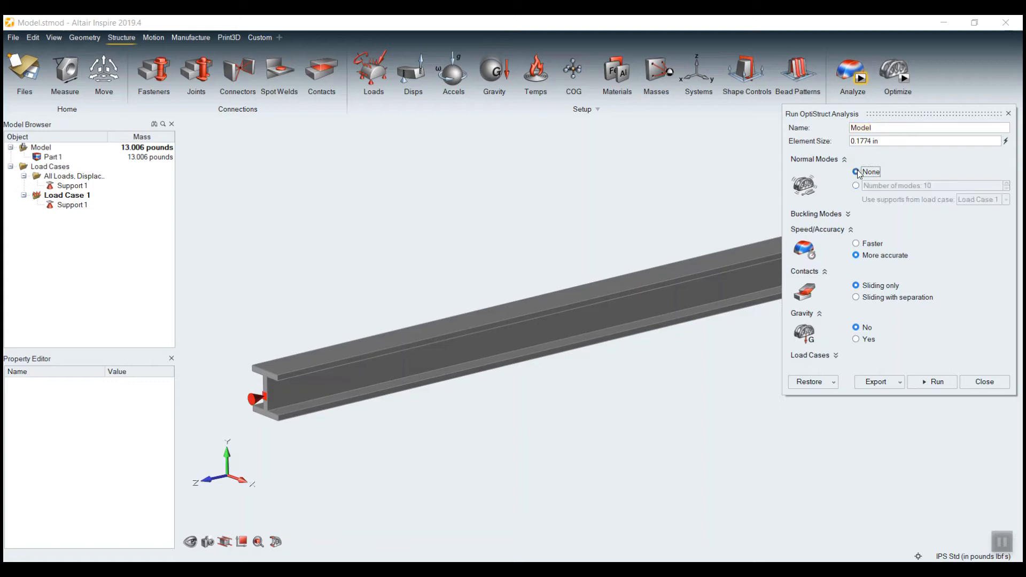
left_click(836, 160)
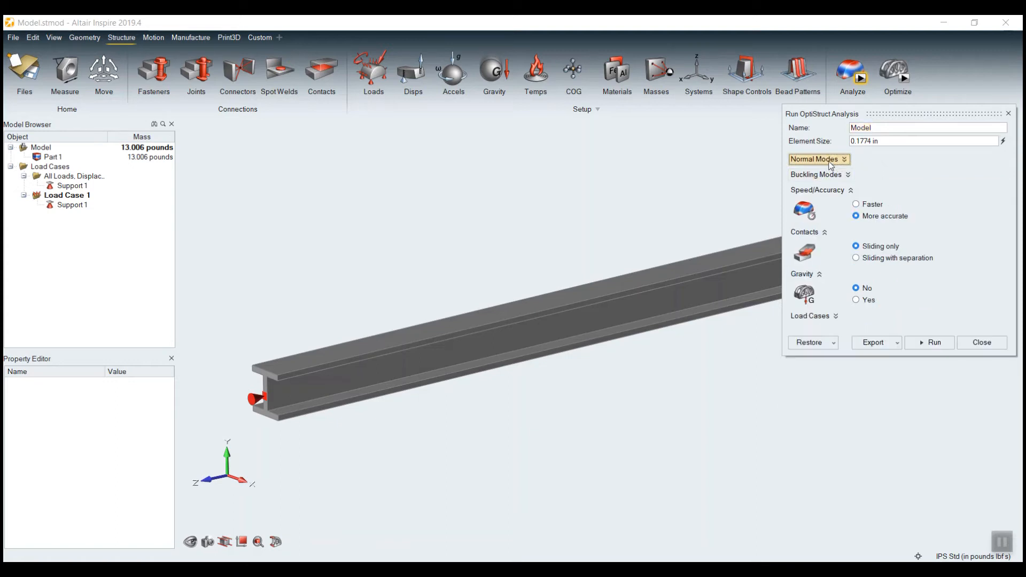
left_click(843, 160)
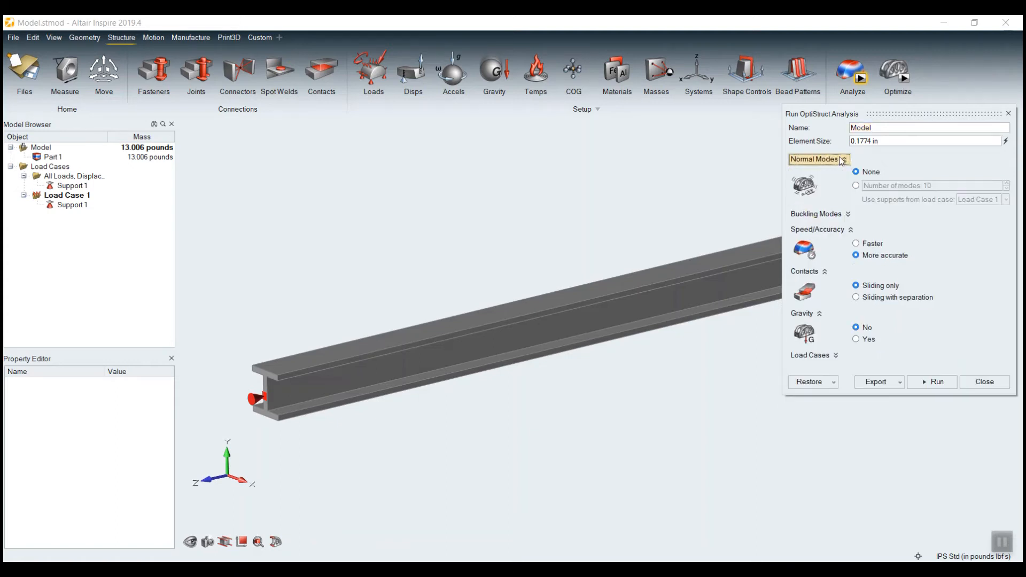
left_click(855, 185)
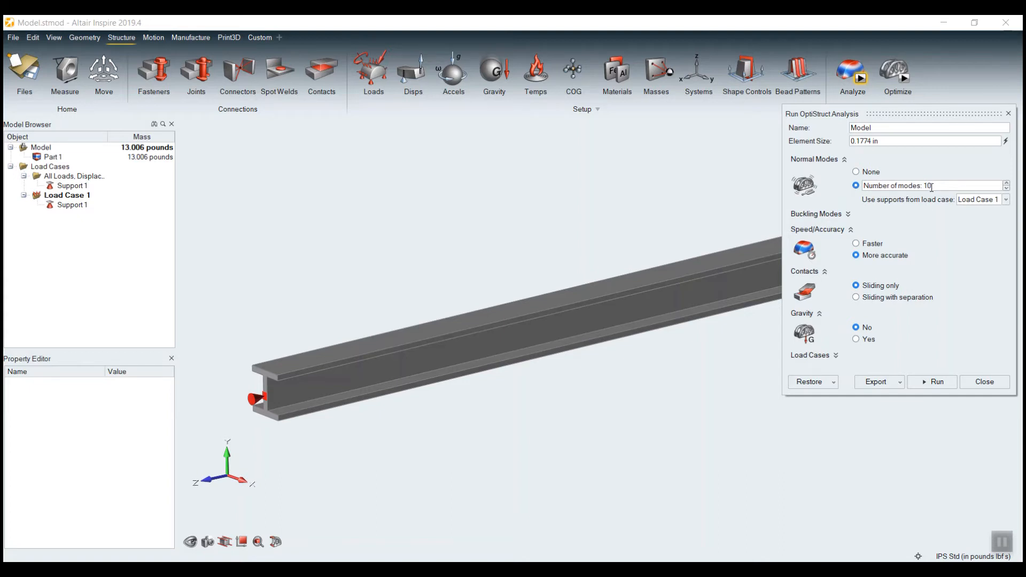
Set the normal modes calculation to use No Supports instead of the supports from a load case
left_click(960, 201)
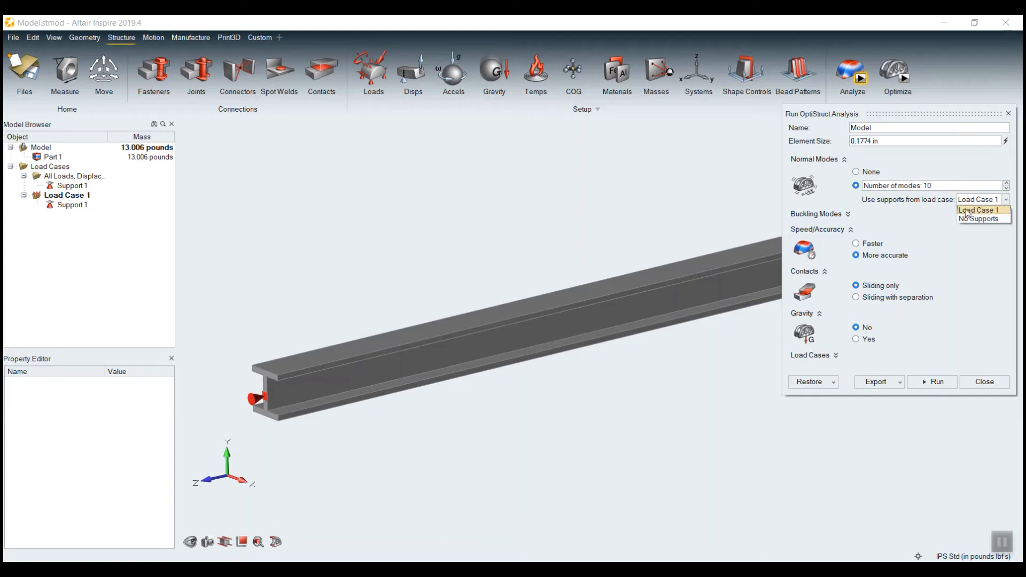
left_click(967, 211)
left_click(964, 203)
left_click(967, 218)
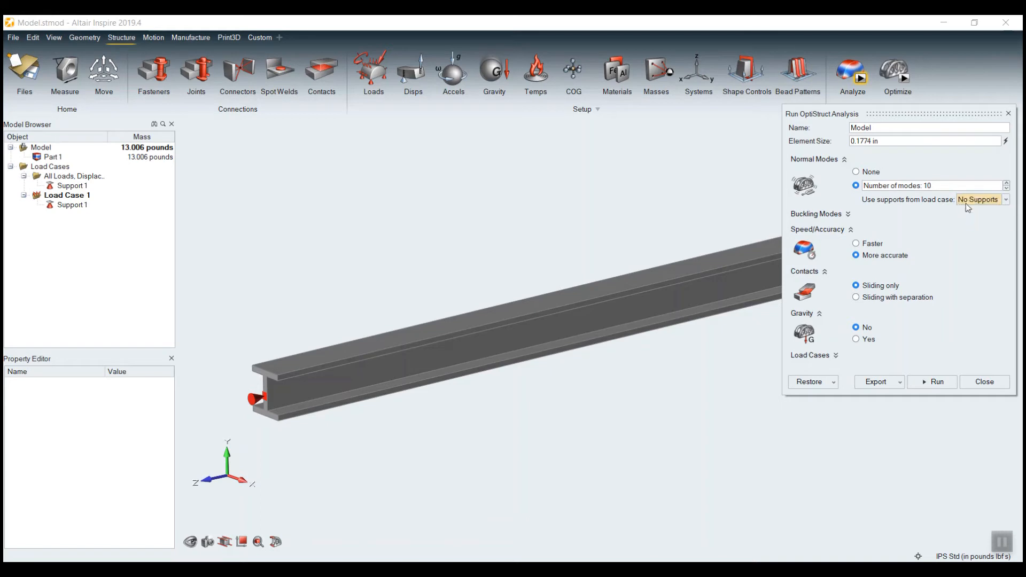
left_click(968, 201)
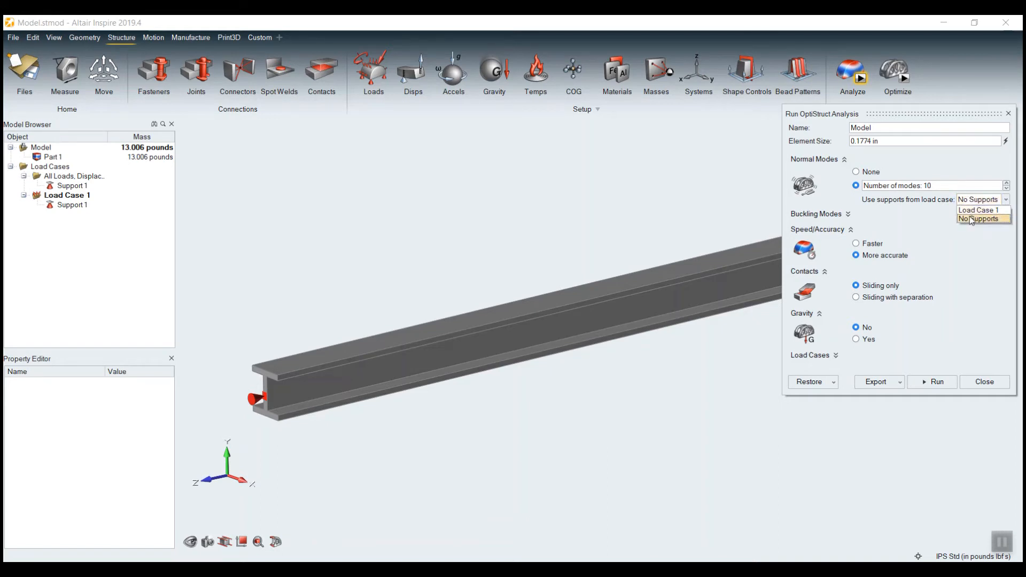
left_click(969, 217)
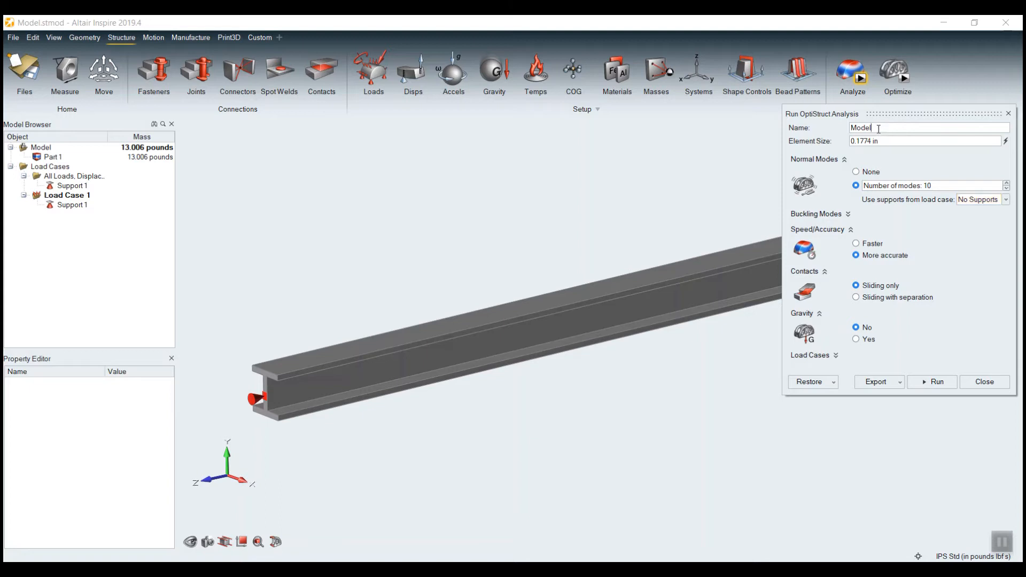
Name the analysis run "Beam Free Free" and run it
left_click_drag(895, 128, 818, 127)
type("Beam Free Free")
left_click(933, 384)
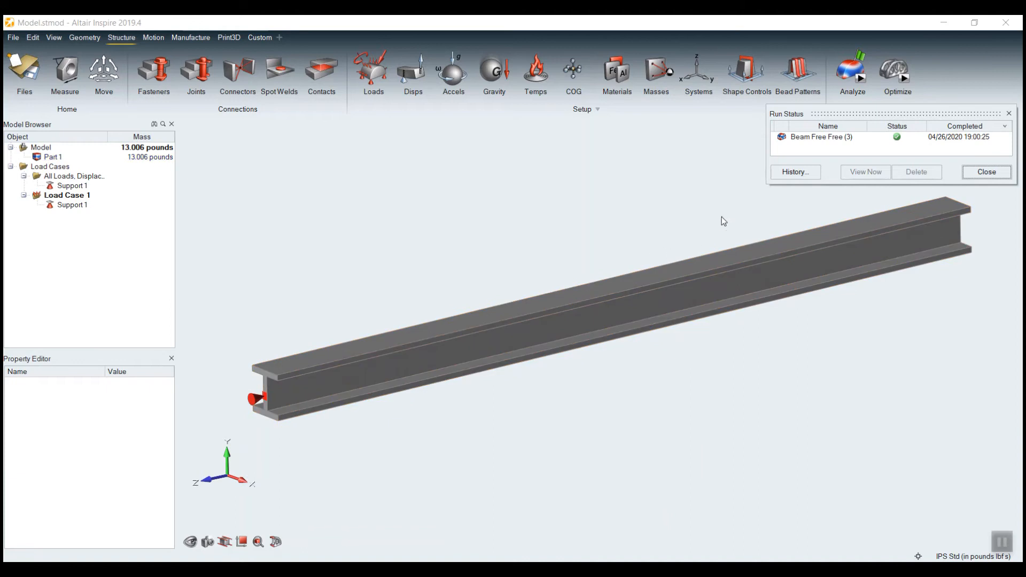
Open the finished free-free beam results and animate the displacement of mode 1, viewing the beam from several angles
left_click(869, 63)
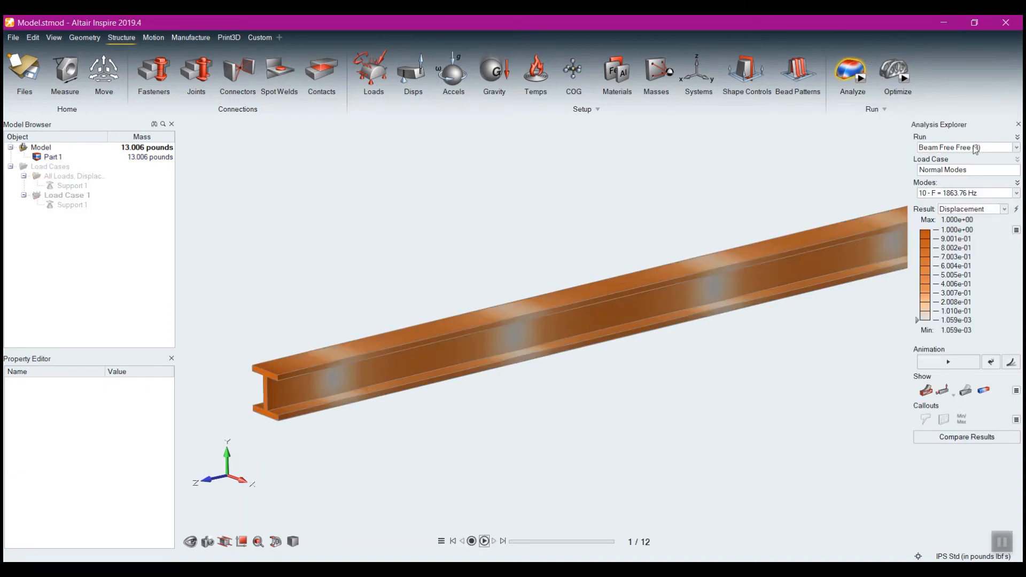
middle_click_drag(613, 245, 560, 240)
left_click(935, 196)
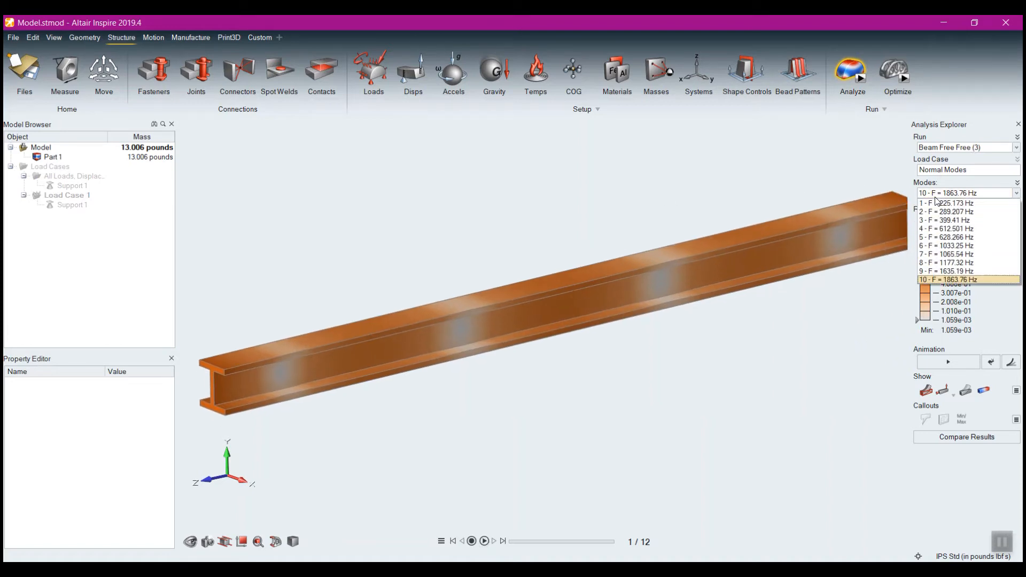
left_click(935, 196)
left_click(938, 190)
left_click(941, 202)
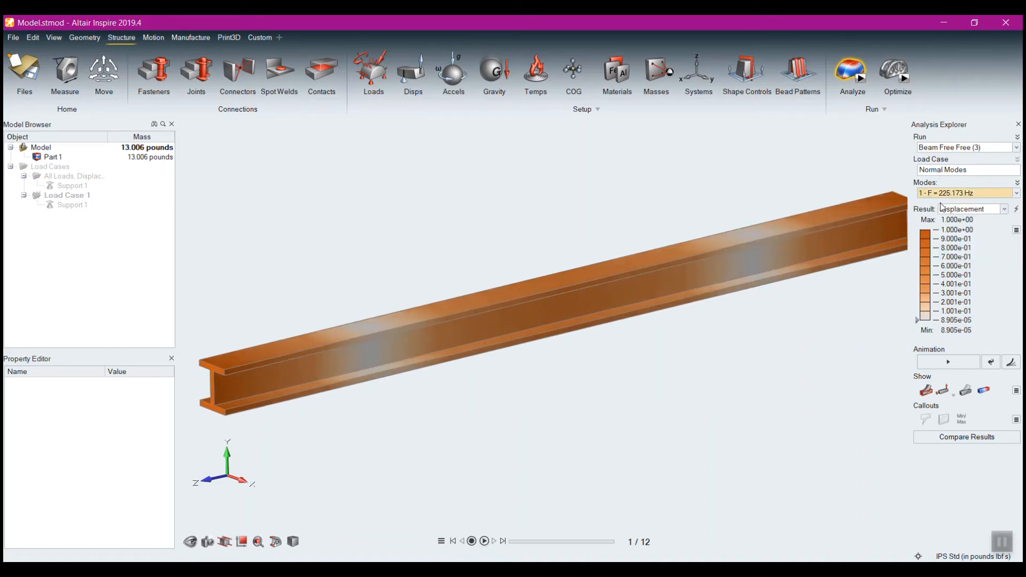
left_click(948, 361)
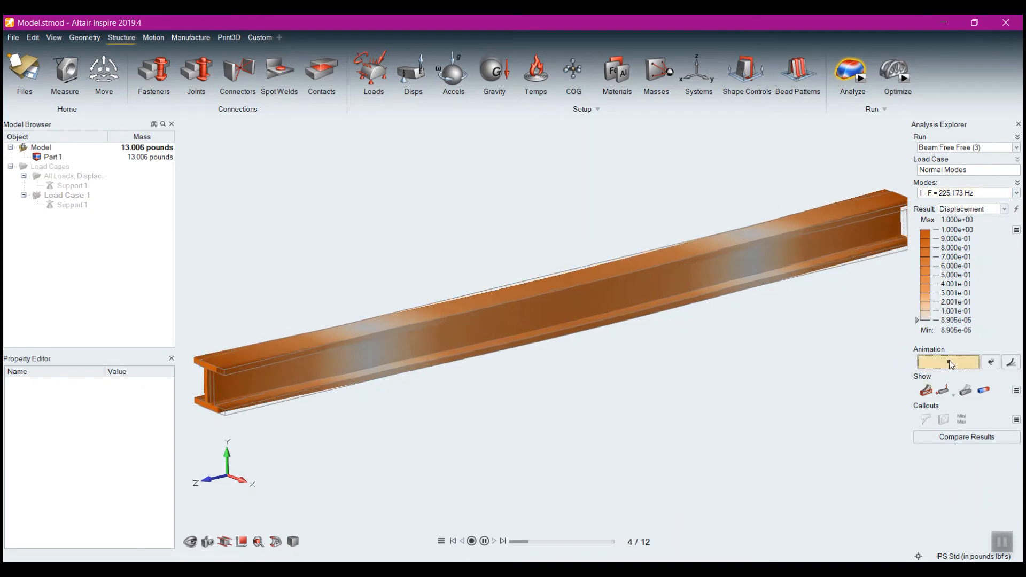
right_click_drag(457, 184, 507, 254)
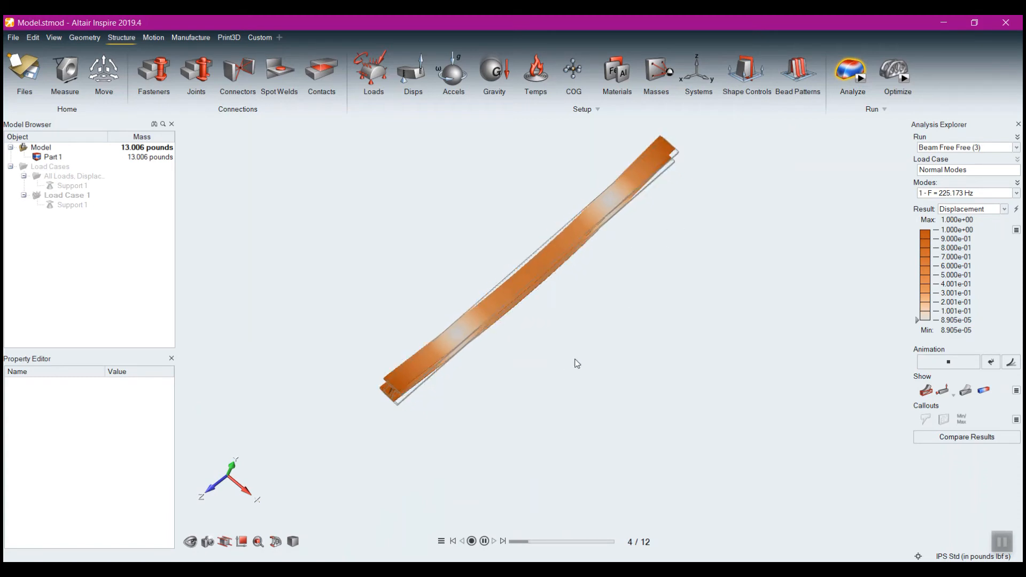
right_click_drag(575, 359, 601, 334)
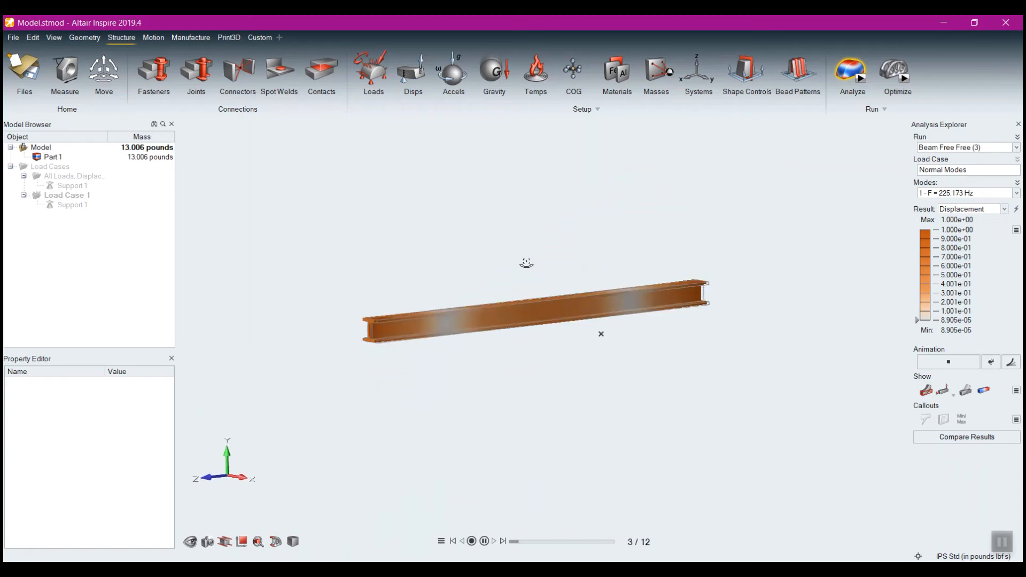
Show the animated displacement shapes of mode 2 and mode 3 for the free-free beam
left_click(960, 194)
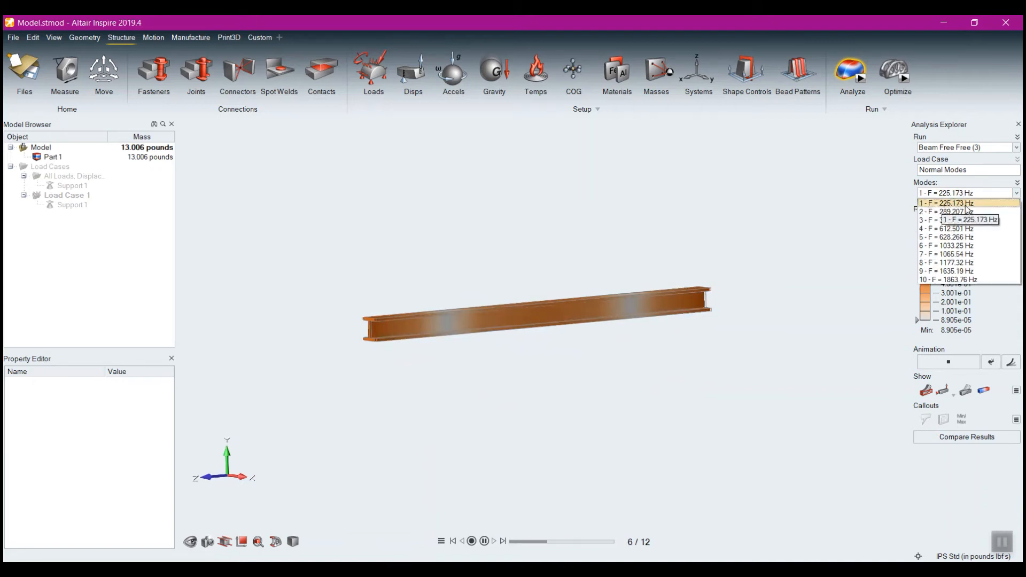
left_click(960, 211)
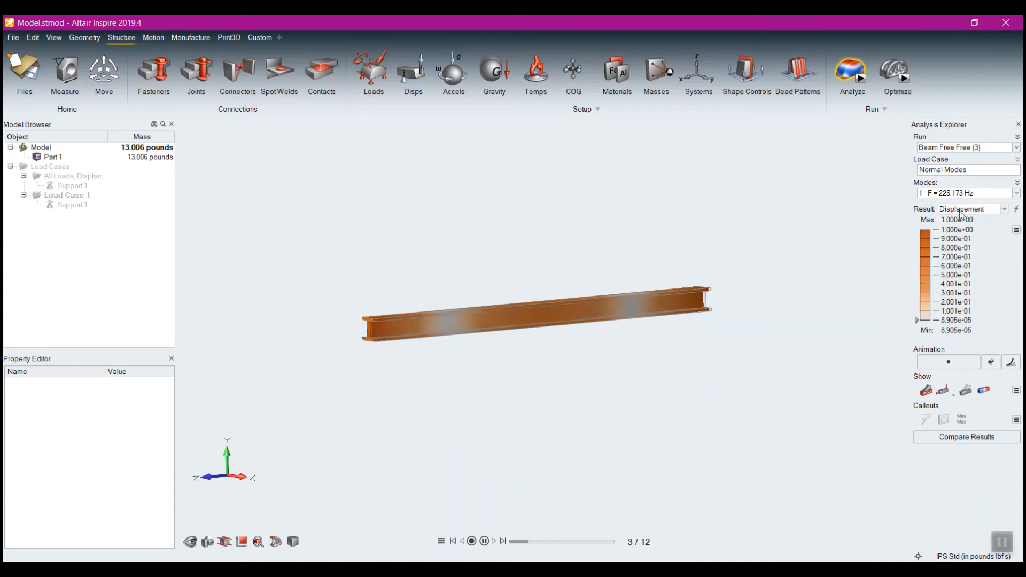
middle_click_drag(375, 316, 435, 323)
left_click(962, 193)
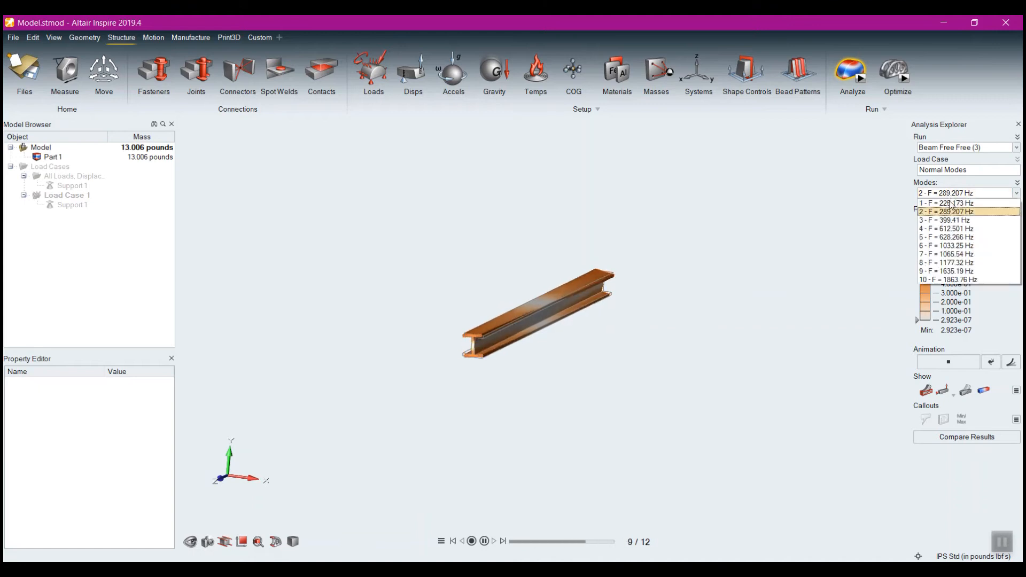
left_click(951, 221)
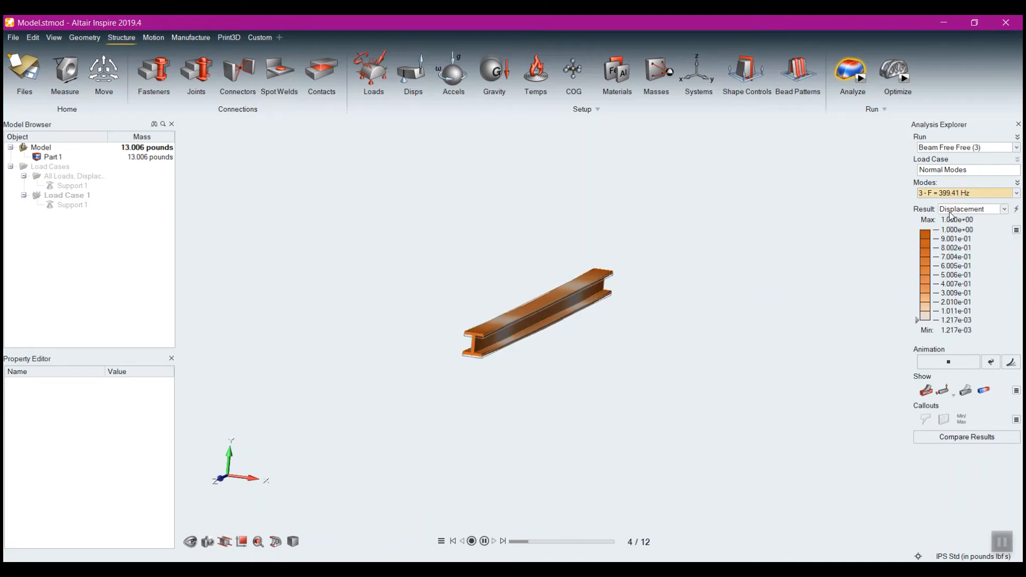
Show the animated shape of mode 10 and review the list of natural frequencies
left_click(959, 195)
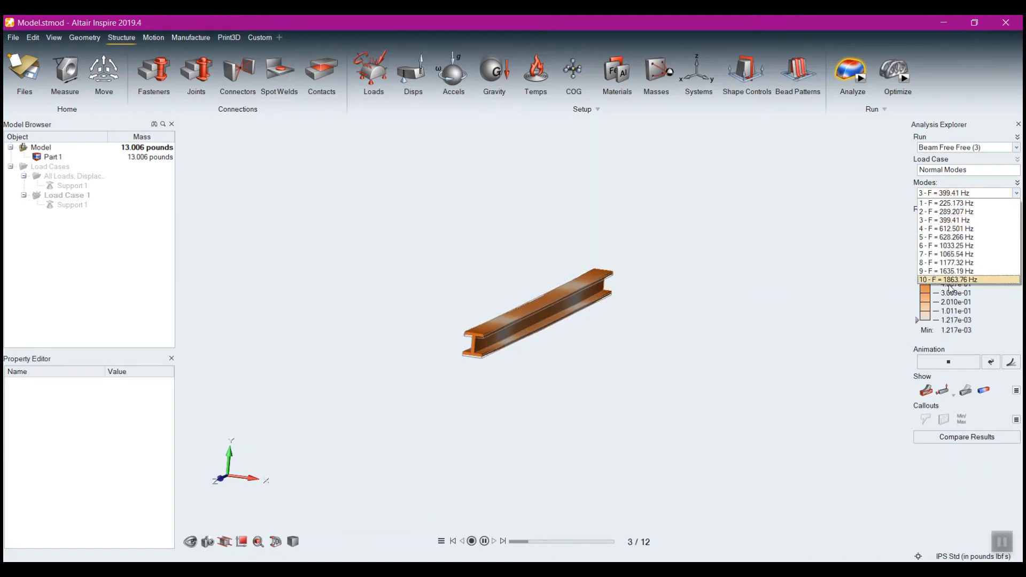
left_click(950, 281)
middle_click_drag(620, 341, 500, 336)
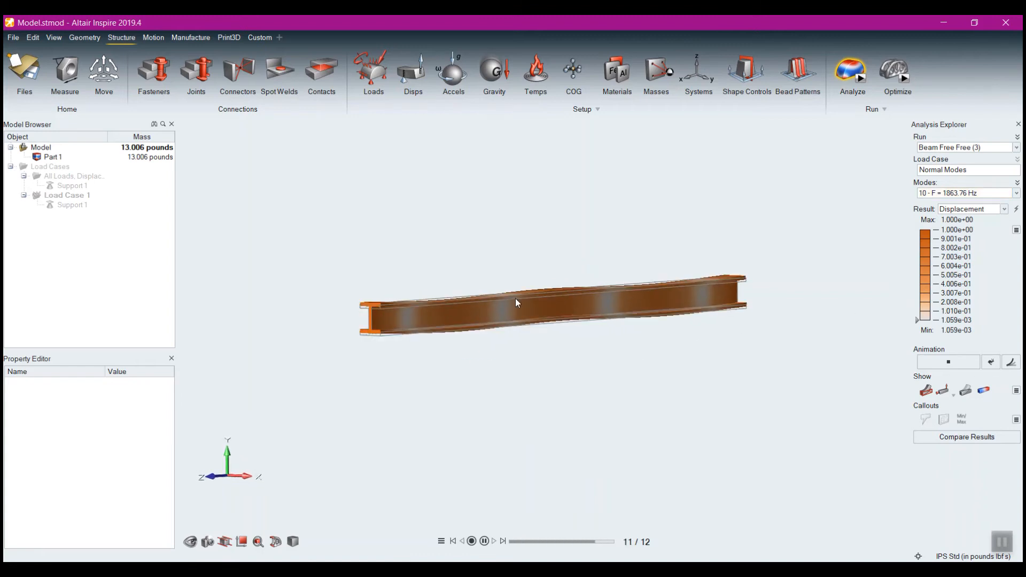
right_click_drag(646, 349, 648, 380)
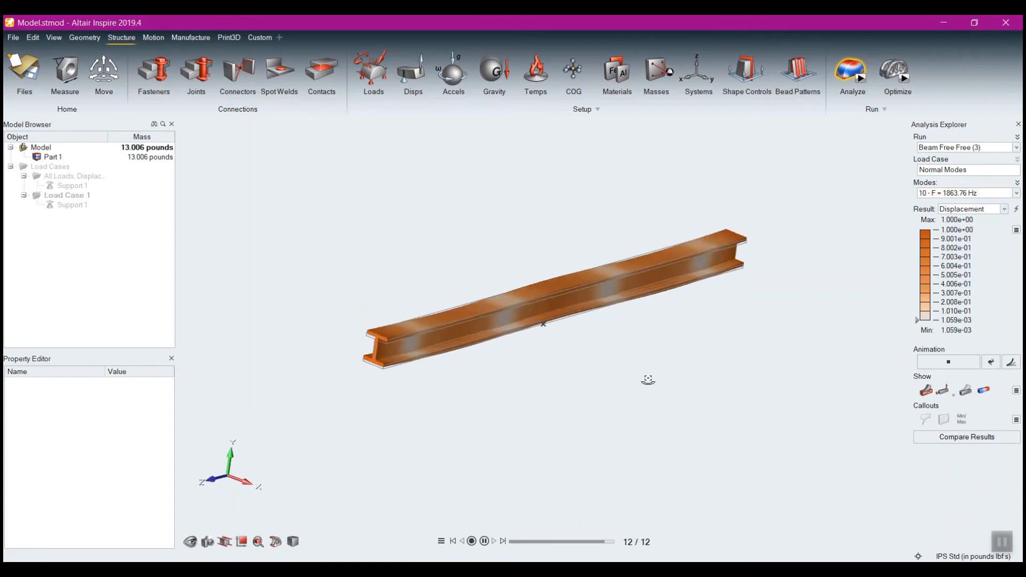
left_click(975, 193)
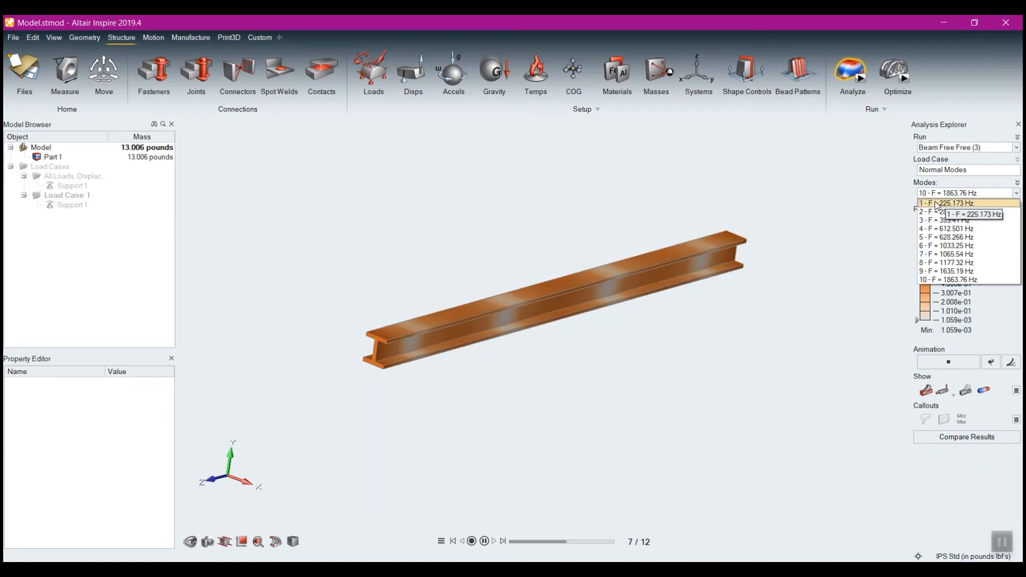
left_click(854, 256)
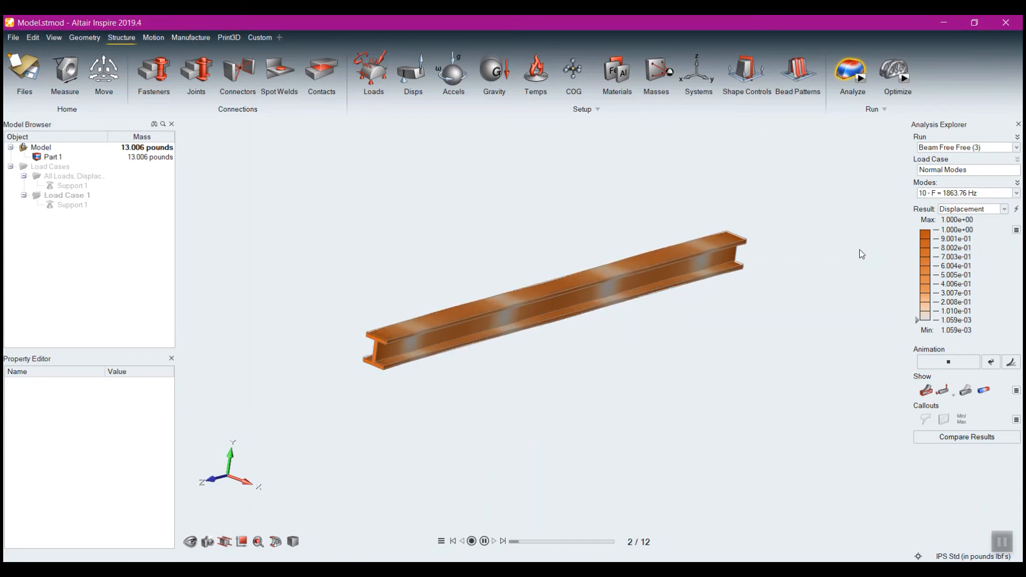
left_click(952, 194)
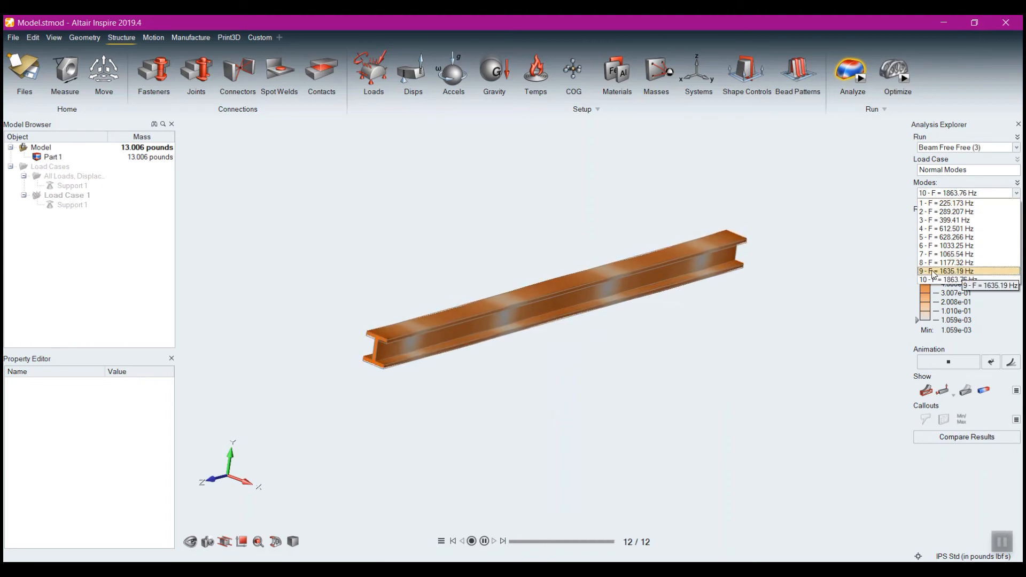
left_click(875, 226)
Switch the mode 10 result to Strain Energy Density and inspect its distribution along the beam
left_click(971, 211)
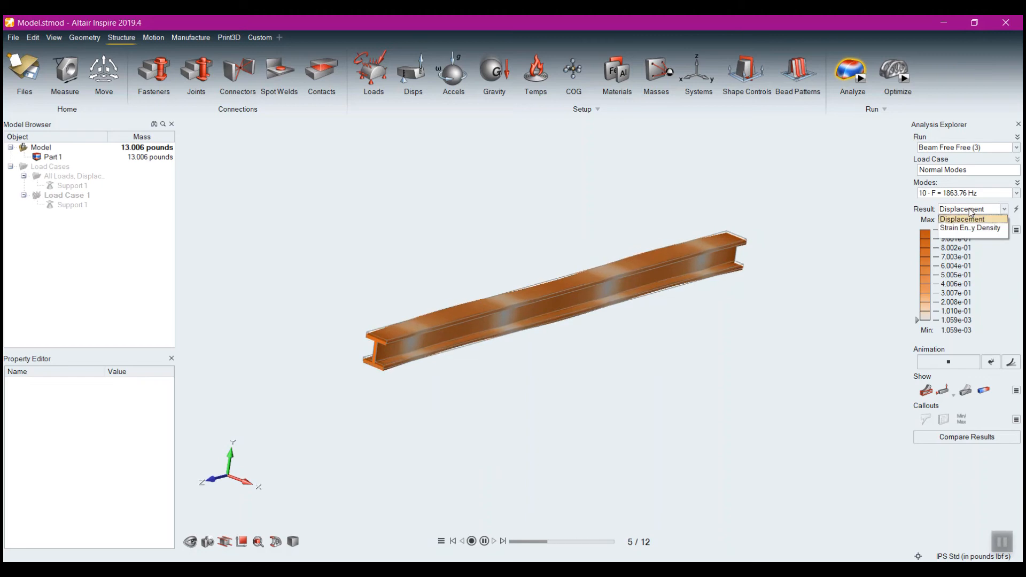
left_click(971, 228)
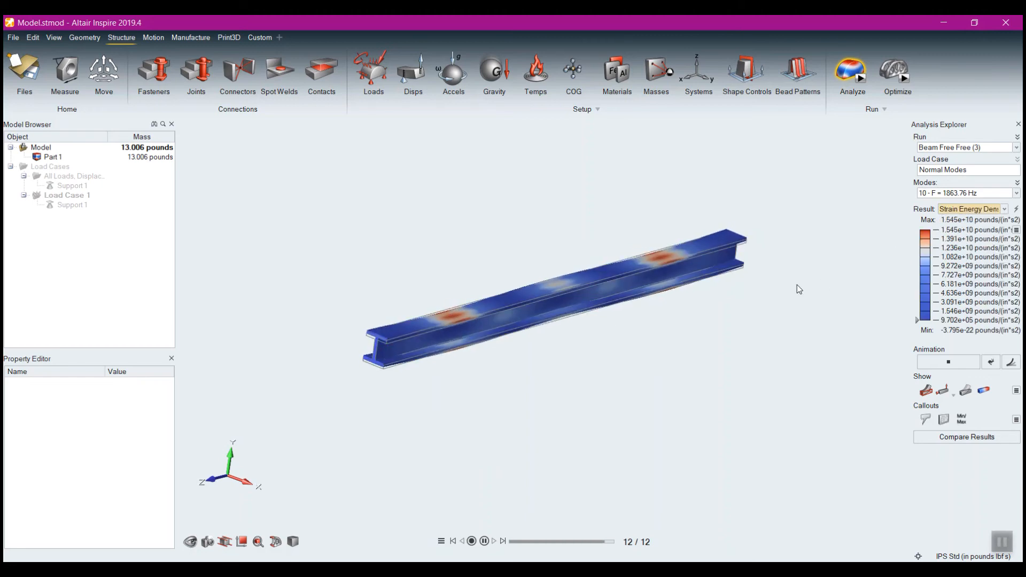
right_click_drag(710, 330, 671, 326)
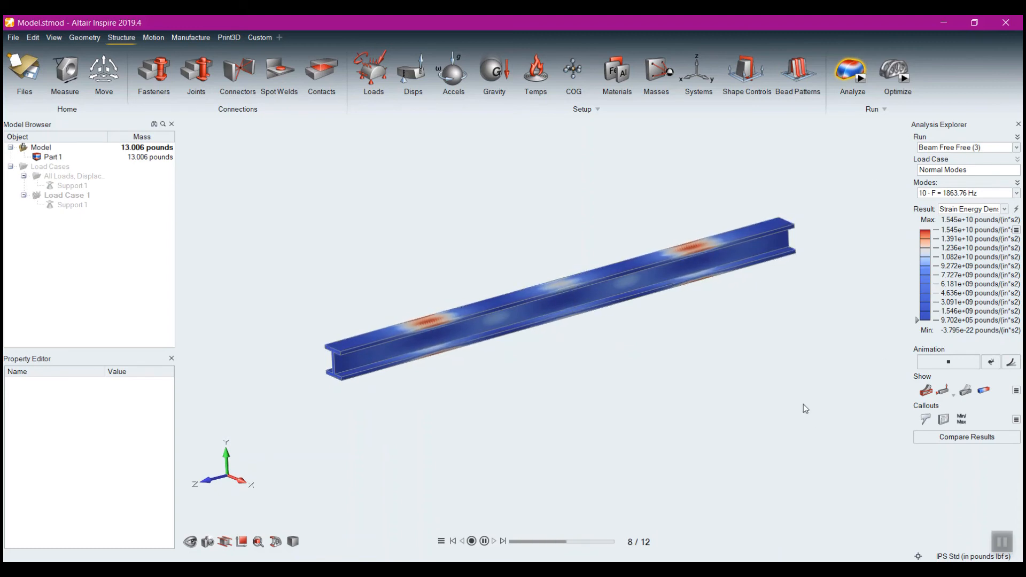
right_click_drag(797, 394, 763, 399)
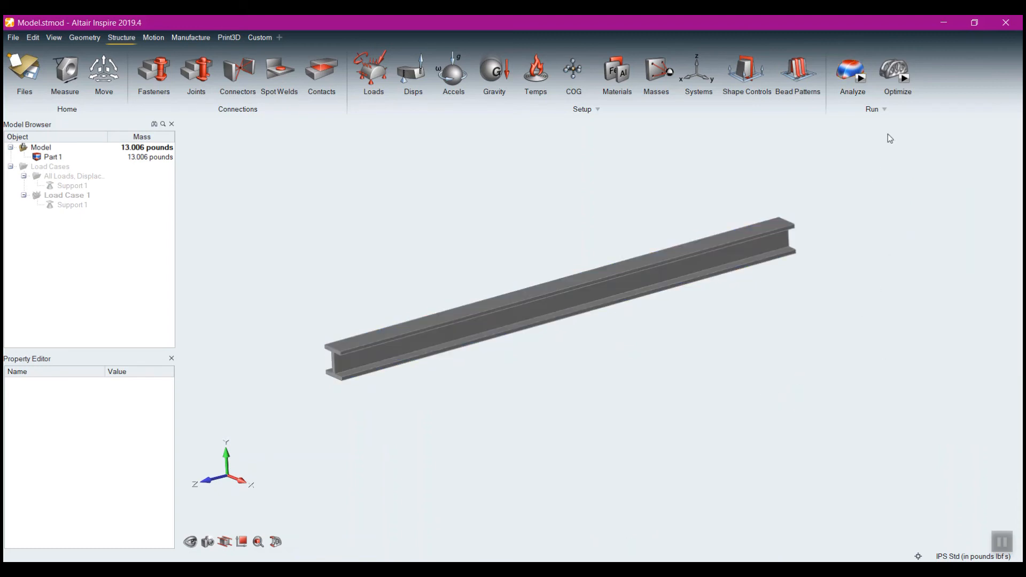
Choose the Load Case 1 supports for the normal modes analysis and close the setup without running it
left_click(860, 80)
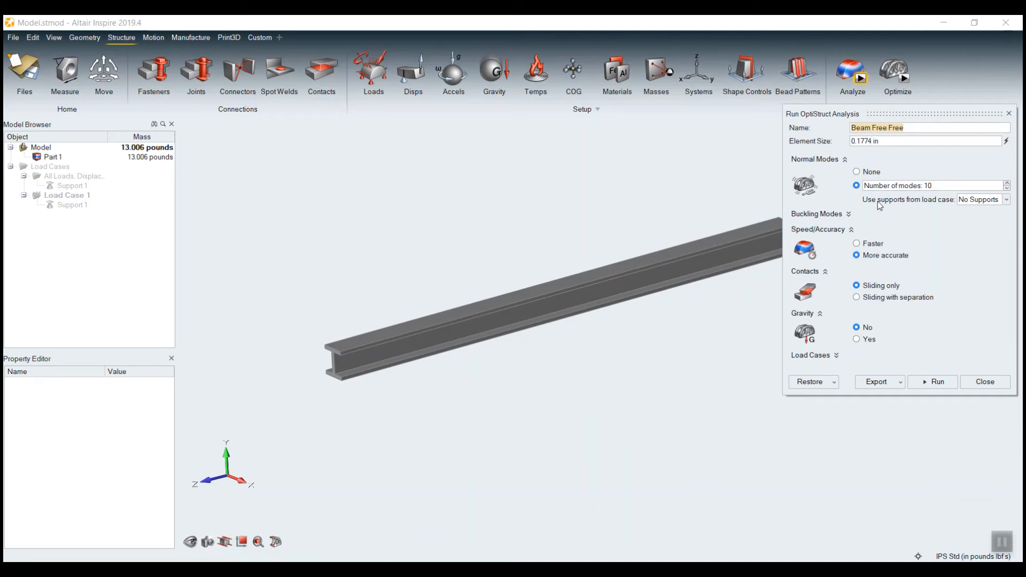
left_click(979, 202)
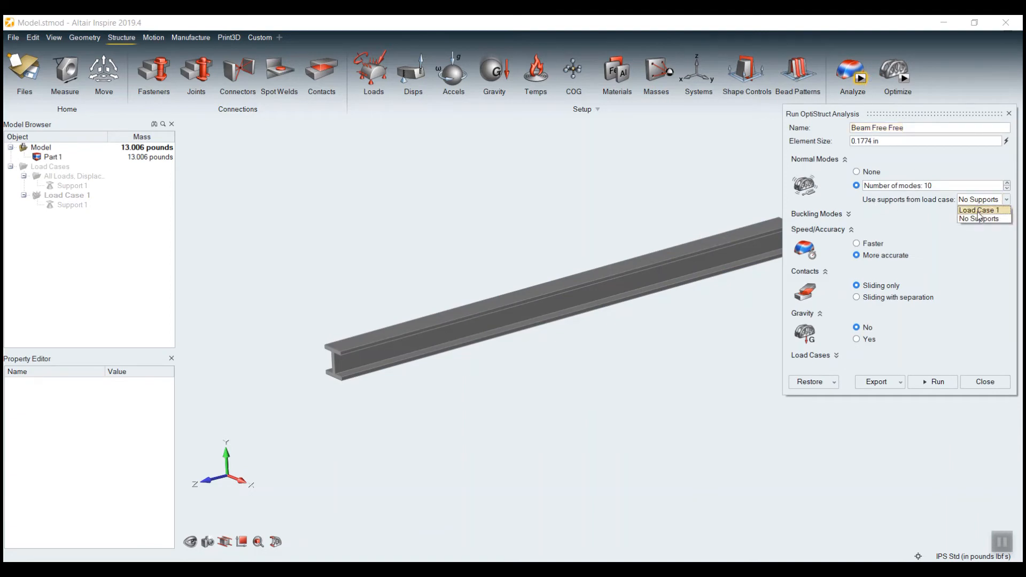
left_click(978, 211)
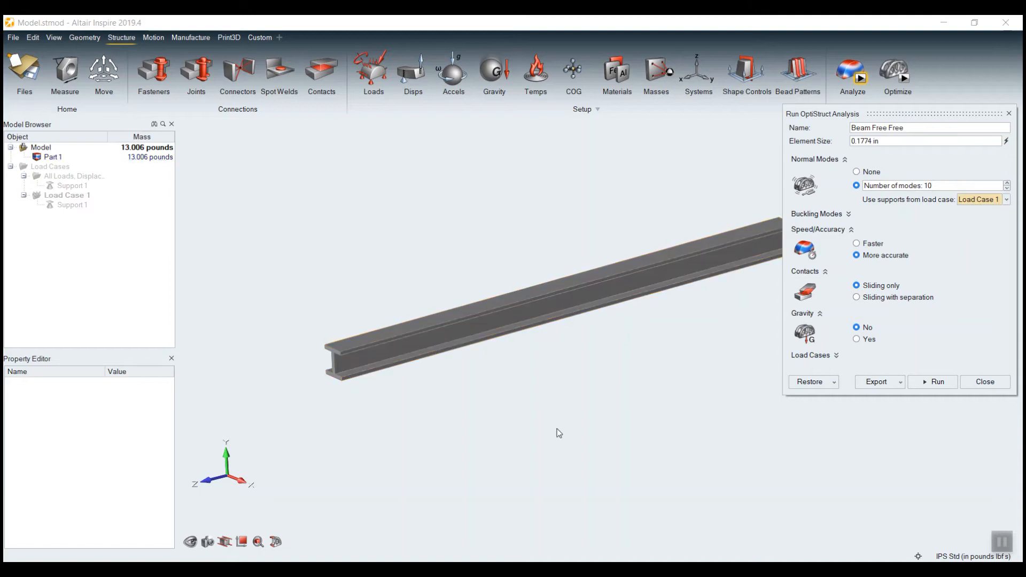
left_click(996, 387)
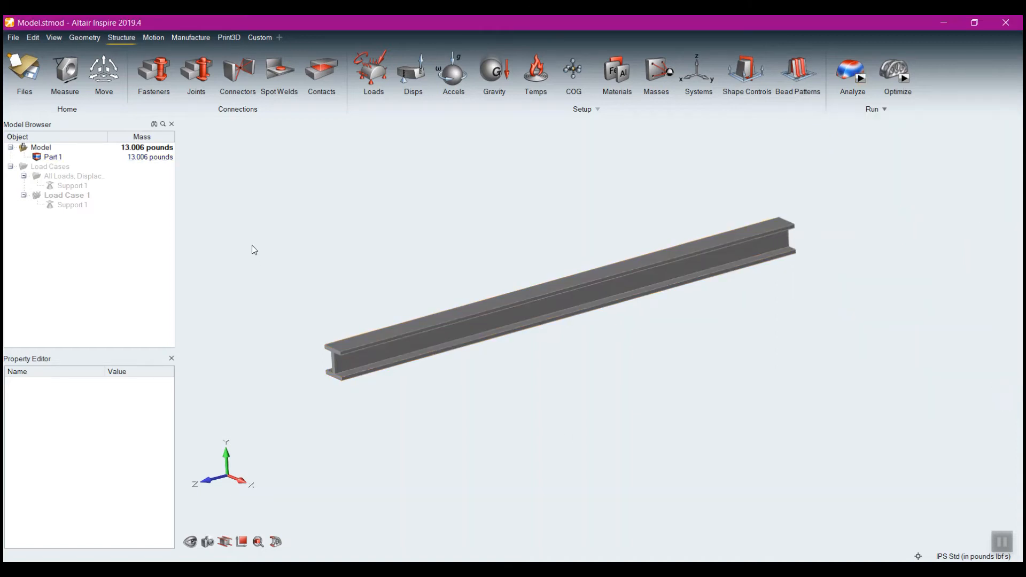
Make the hidden load cases visible, run the more accurate 10-mode normal modes analysis with Load Case 1 supports, and open its results
left_click(37, 177)
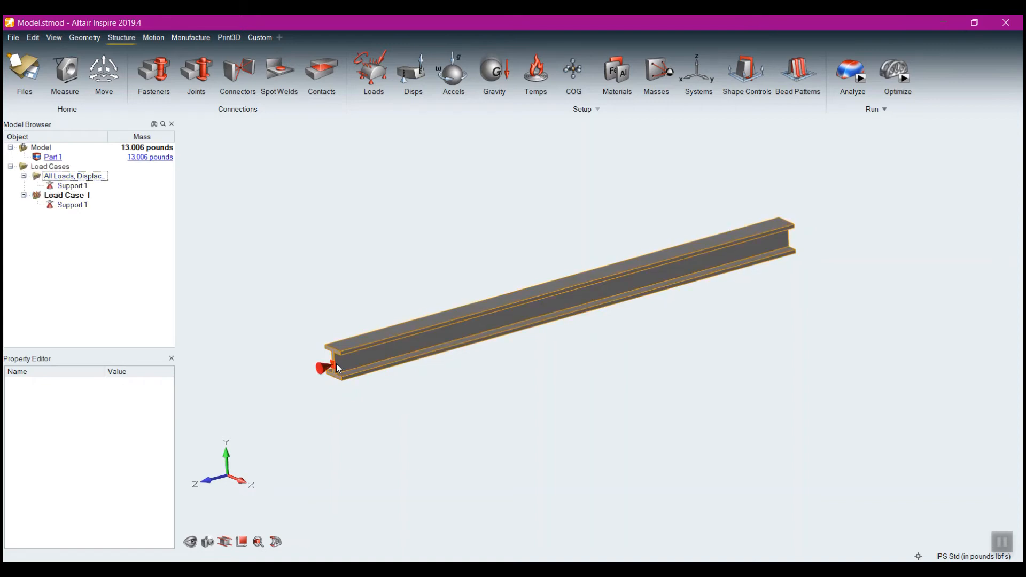
mouse_move(601, 333)
right_mouse_down()
mouse_move(712, 306)
mouse_move(497, 357)
mouse_move(652, 310)
mouse_move(749, 300)
right_mouse_up()
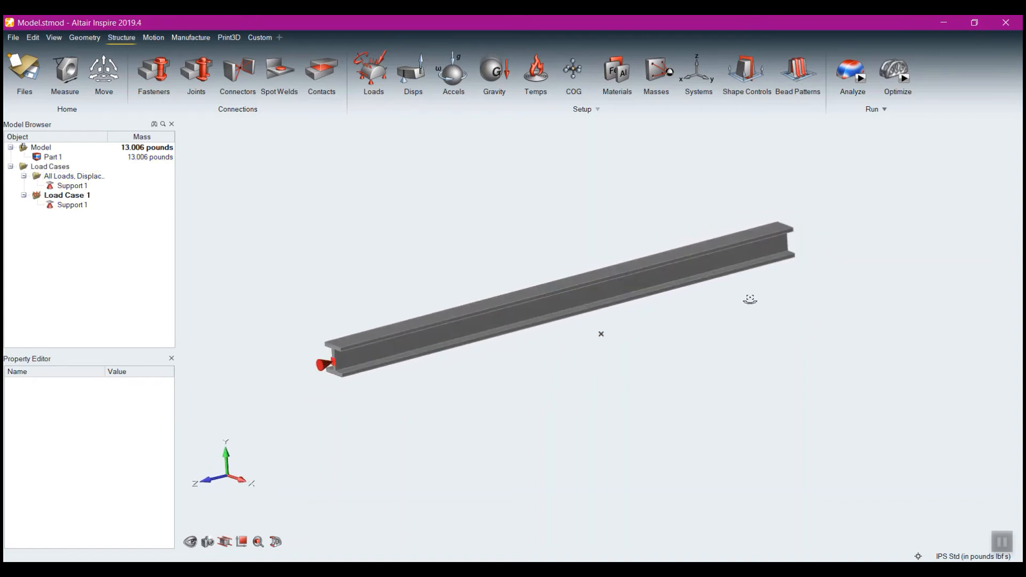
left_click(863, 80)
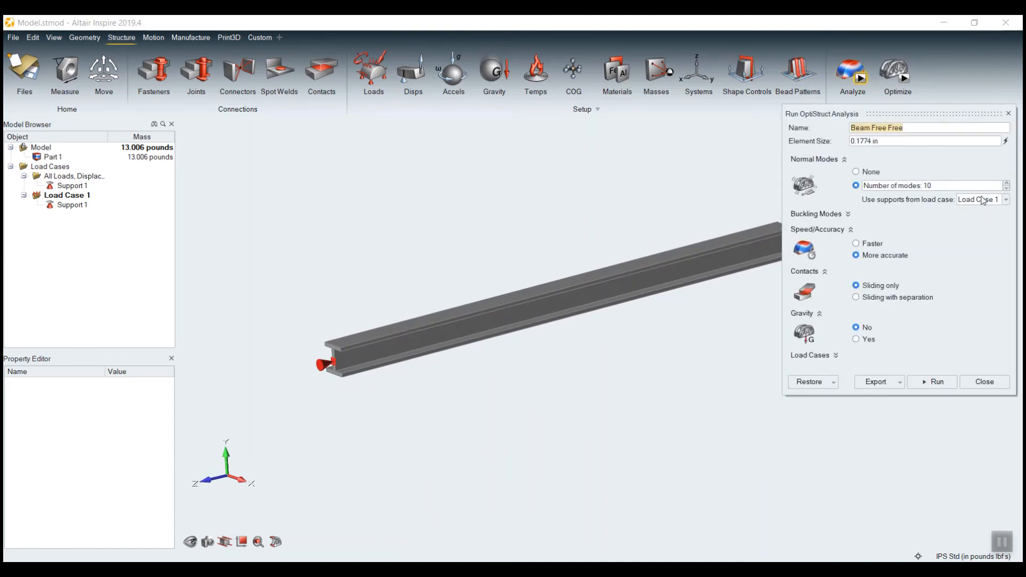
left_click(938, 383)
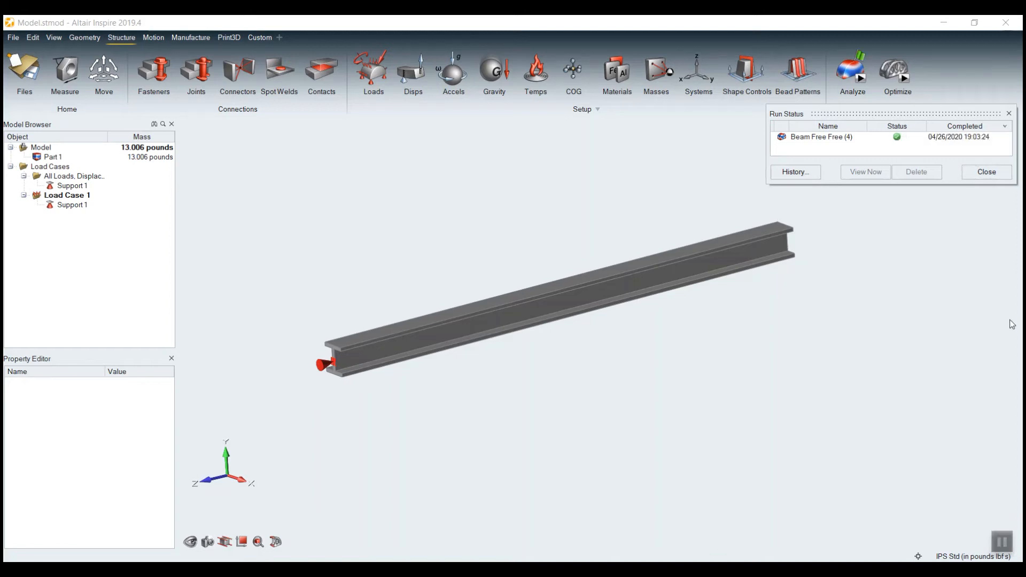
left_click(860, 57)
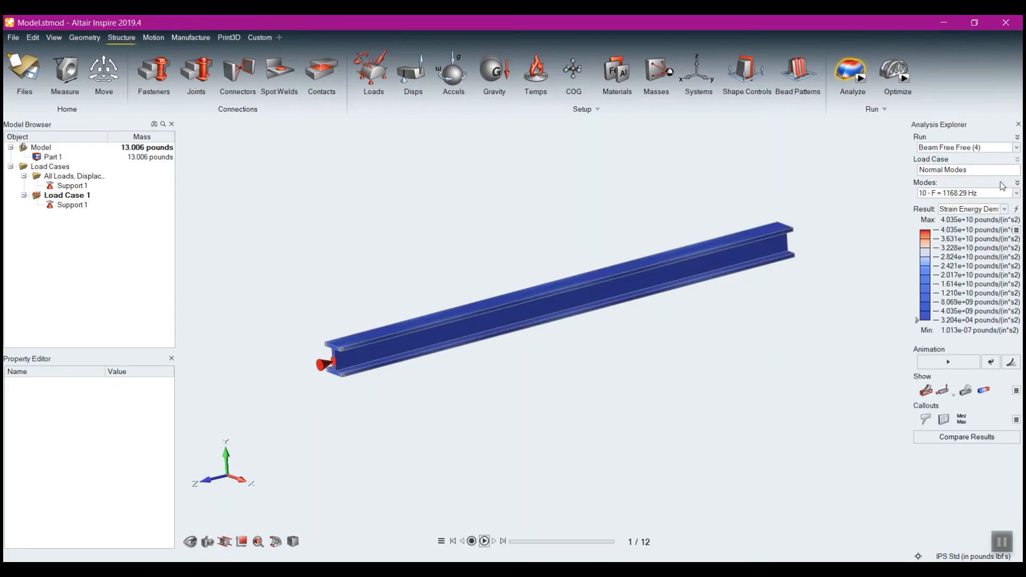
Set the result type to Displacement, choose mode 1, and animate its shape on the supported beam
left_click(970, 210)
left_click(962, 221)
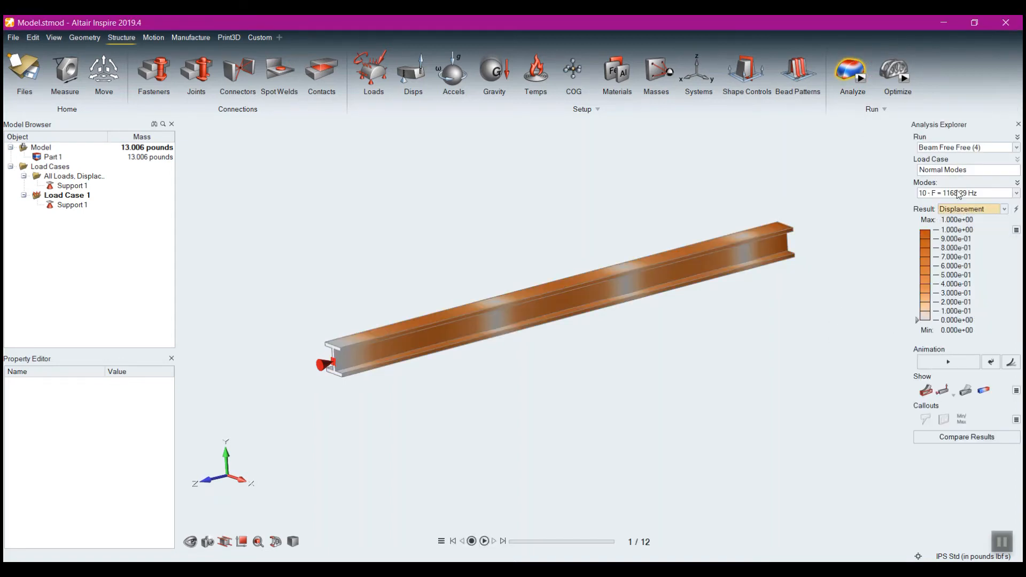
left_click(956, 194)
left_click(951, 203)
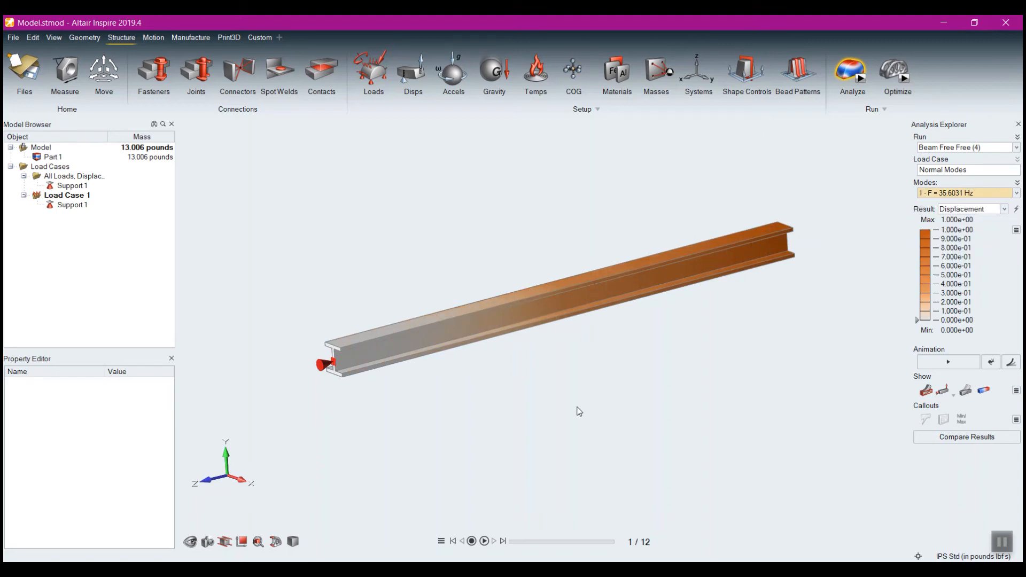
right_click_drag(589, 396, 575, 423)
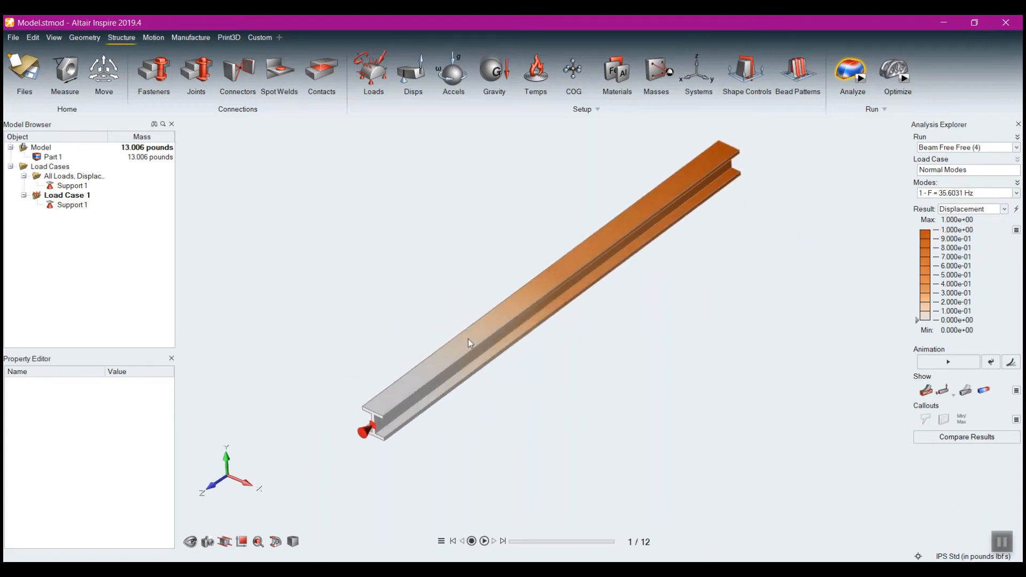
left_click(948, 362)
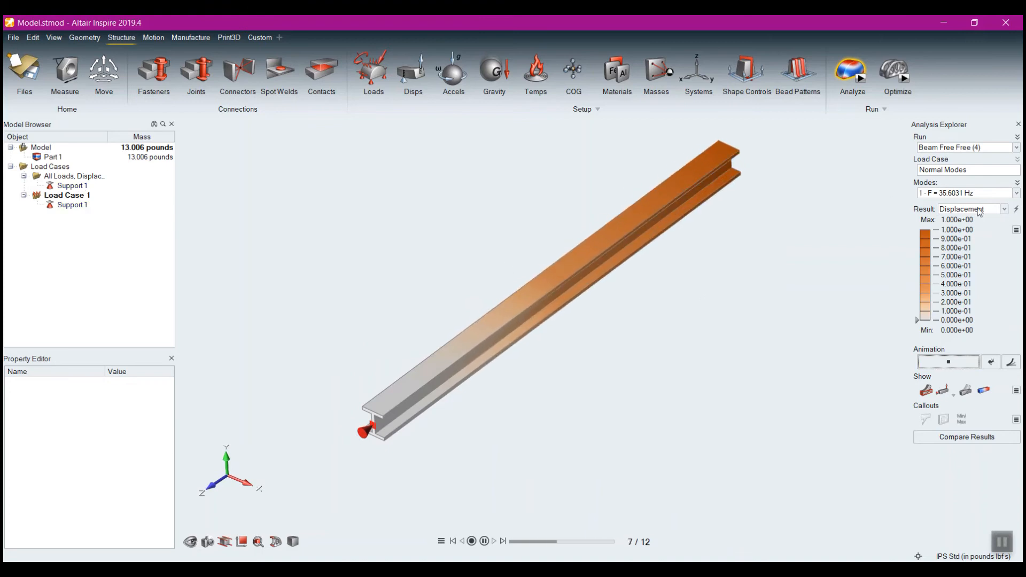
Show the animated displacement shapes of modes 2, 3 and 10 for the supported beam
left_click(943, 195)
left_click(945, 212)
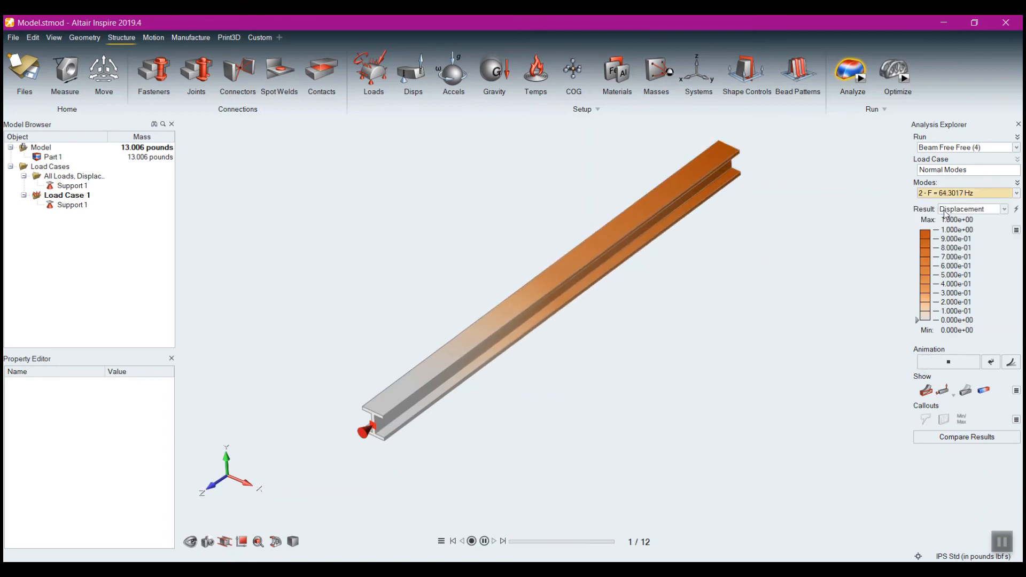
left_click(948, 193)
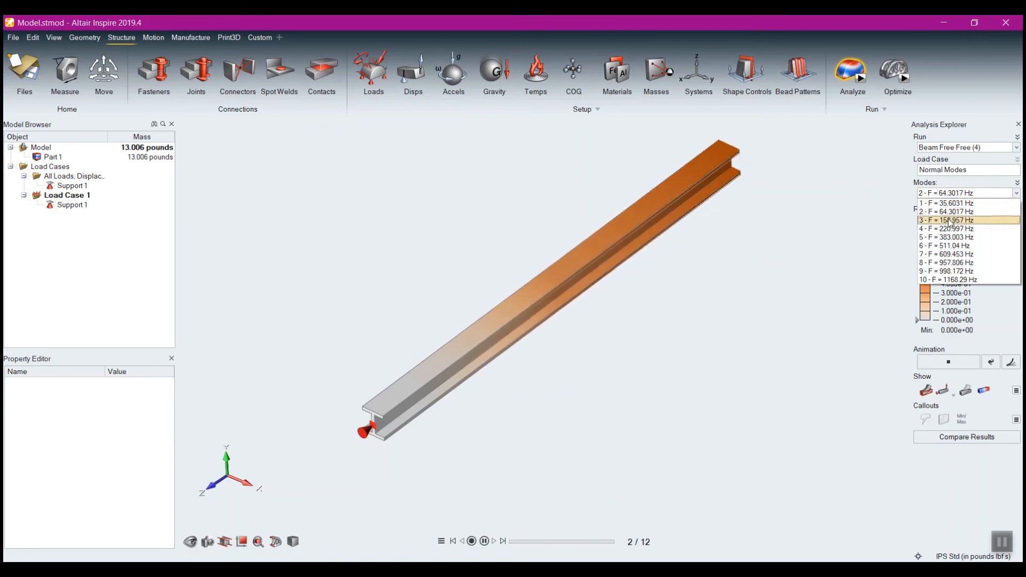
left_click(953, 220)
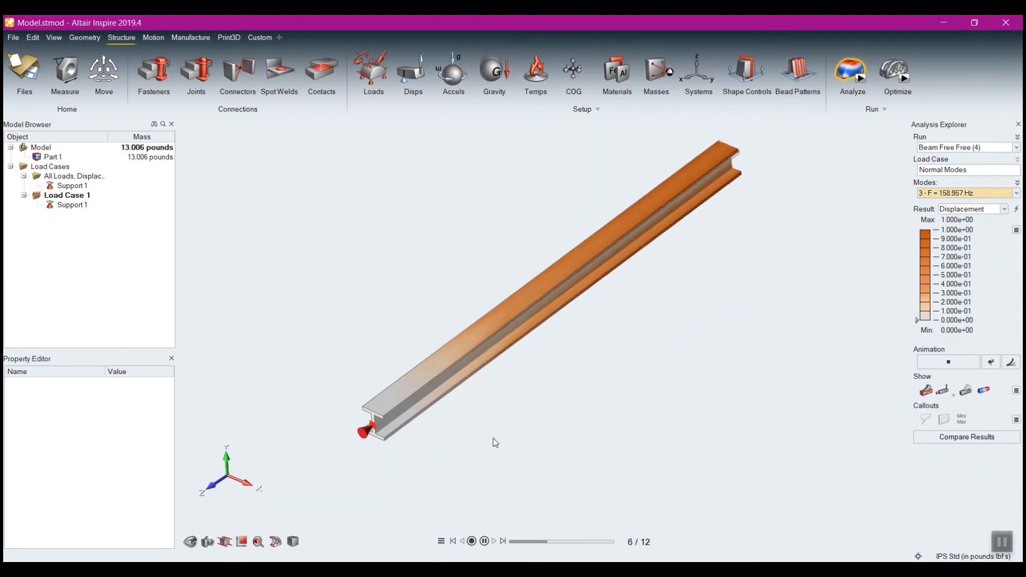
right_click_drag(492, 442, 481, 414)
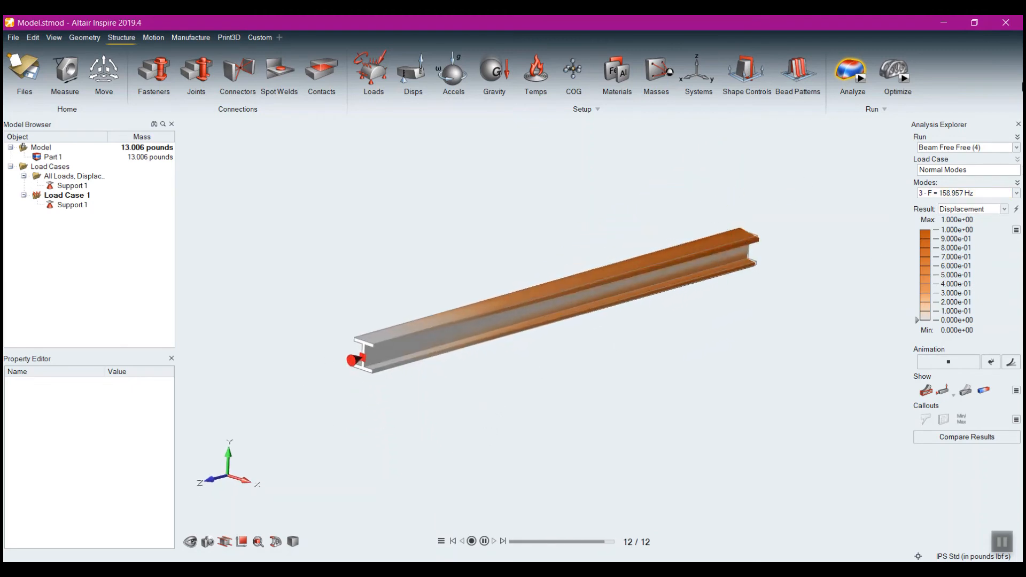
left_click(940, 193)
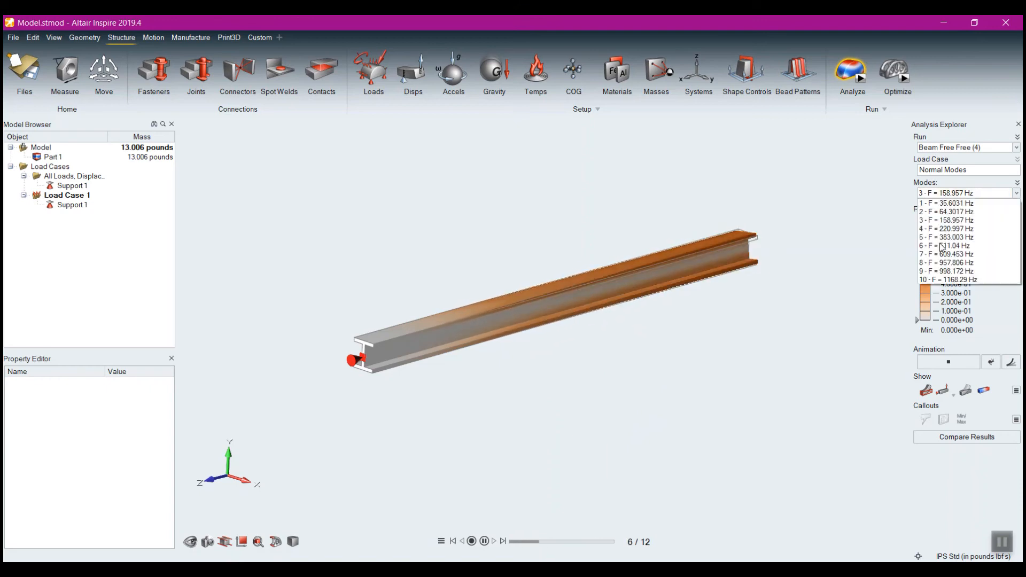
left_click(943, 287)
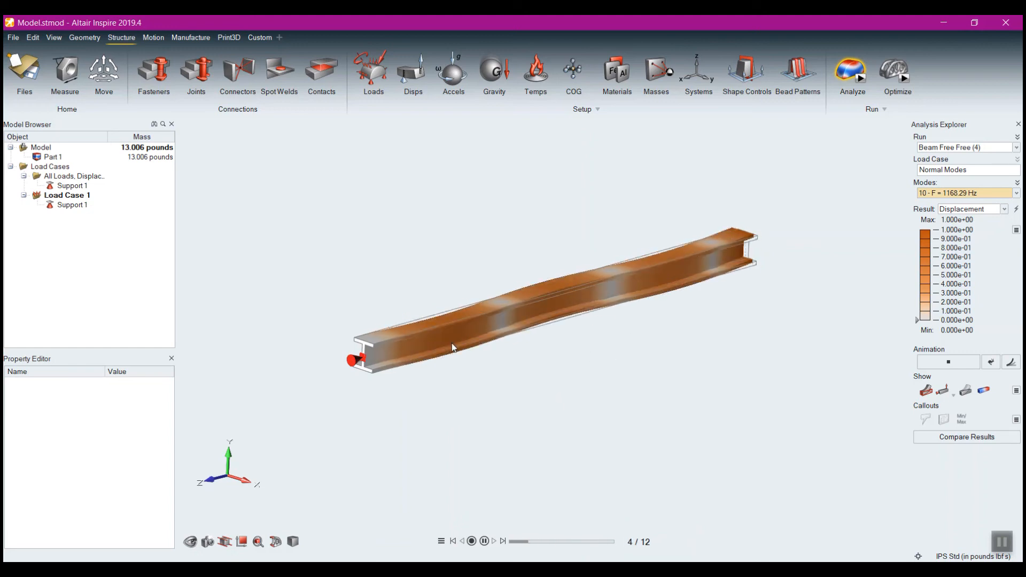
Inspect the Strain Energy Density of mode 10 on the supported beam and return the result type to Displacement
left_click(981, 209)
left_click(971, 228)
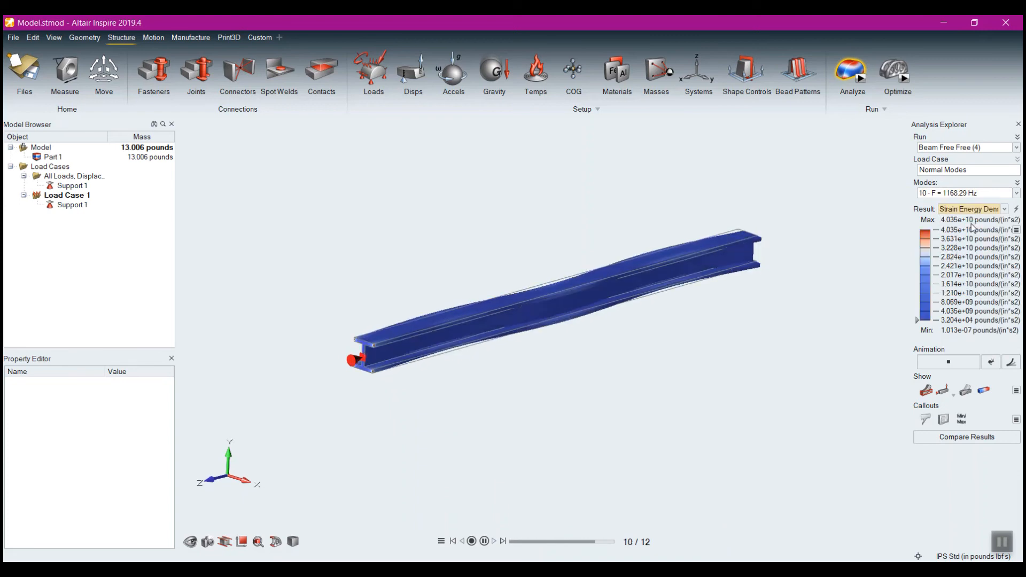
left_click(971, 209)
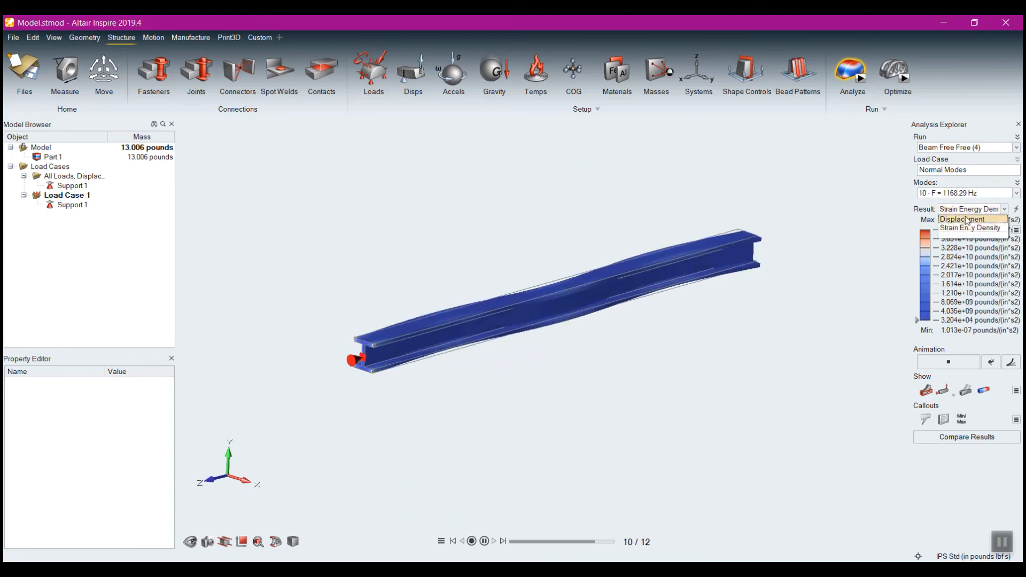
left_click(967, 219)
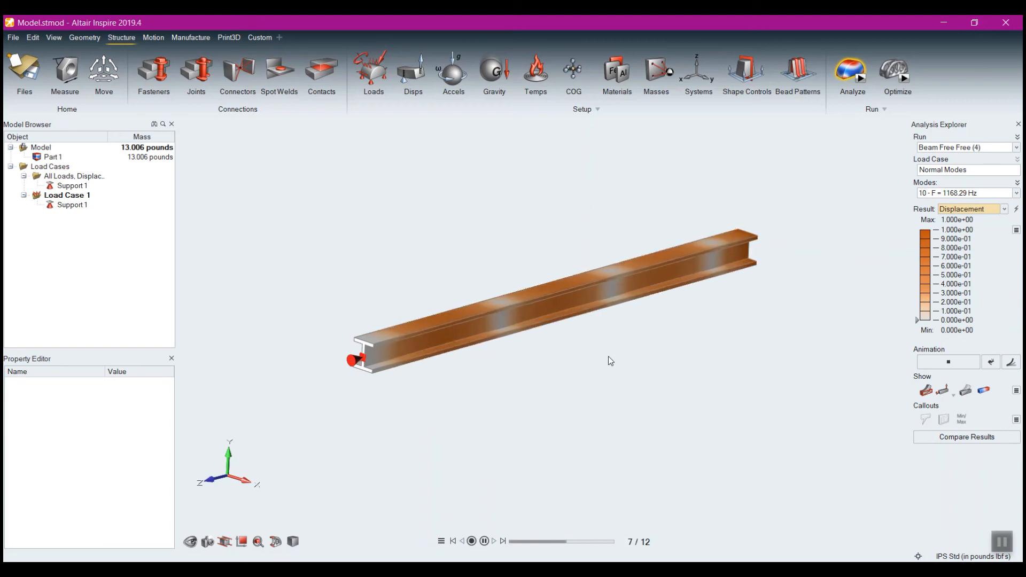
Review the list of analysis runs, keep Beam Free Free (4), and look through its natural frequencies
left_click(994, 148)
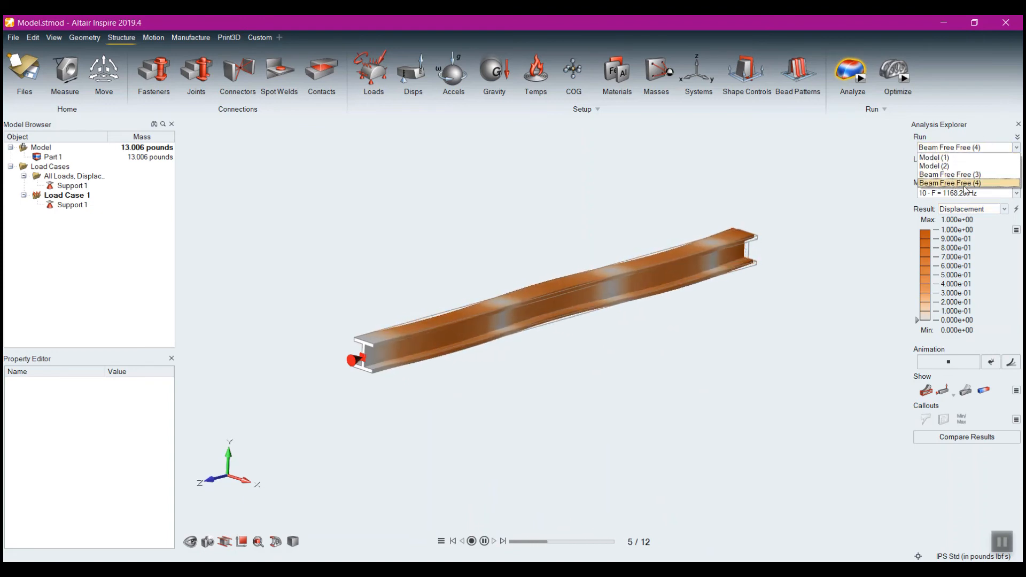
left_click(919, 185)
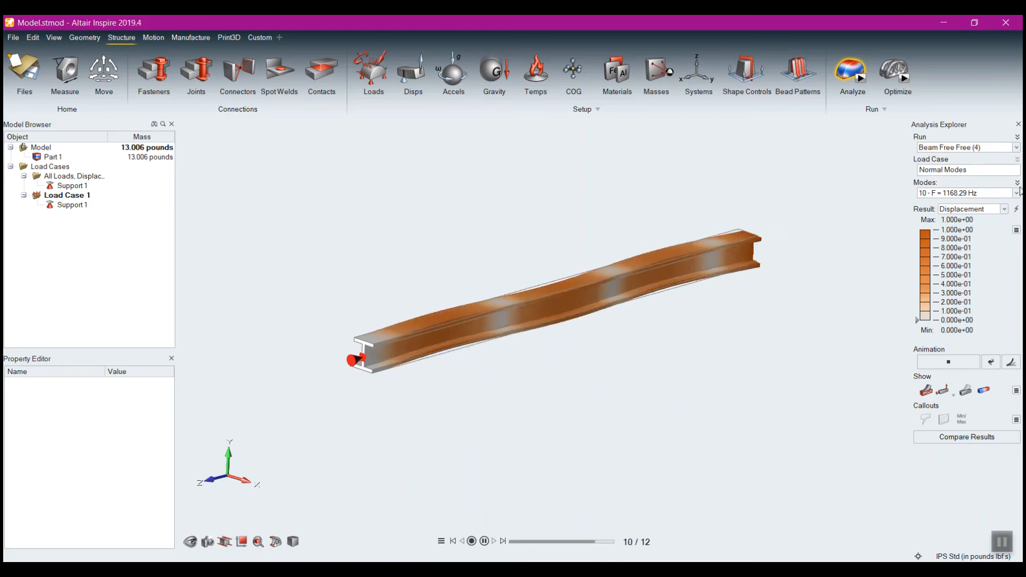
left_click(986, 194)
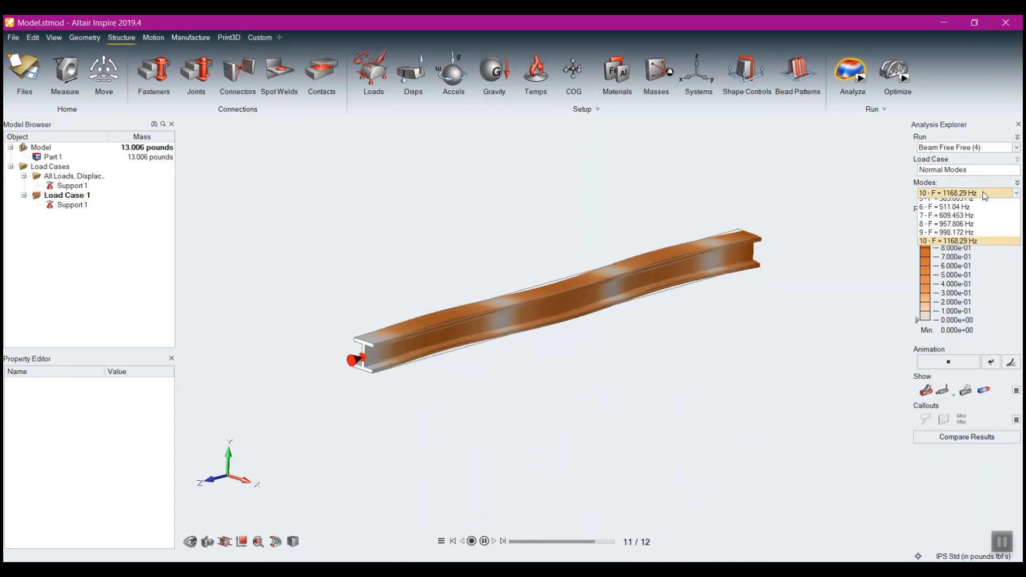
left_click(796, 203)
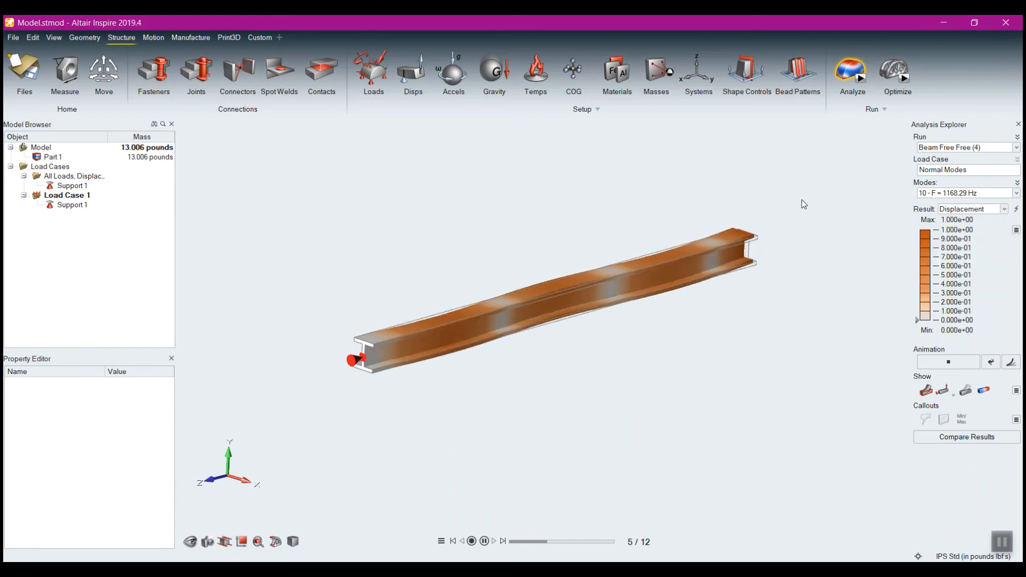